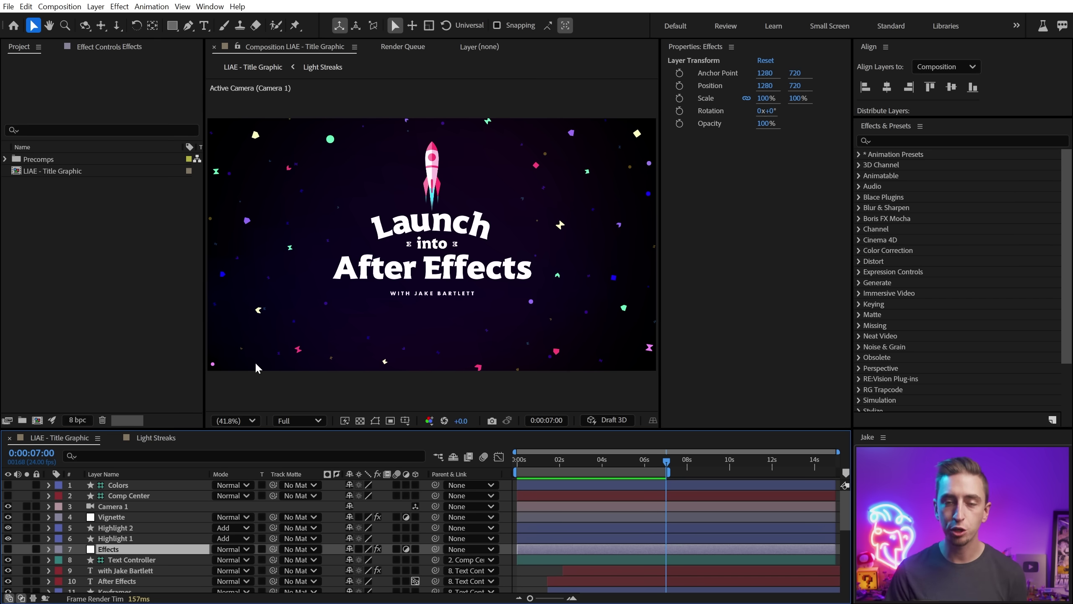
Open the Appearance preferences and preview the Dark color theme on the interface.
click(25, 6)
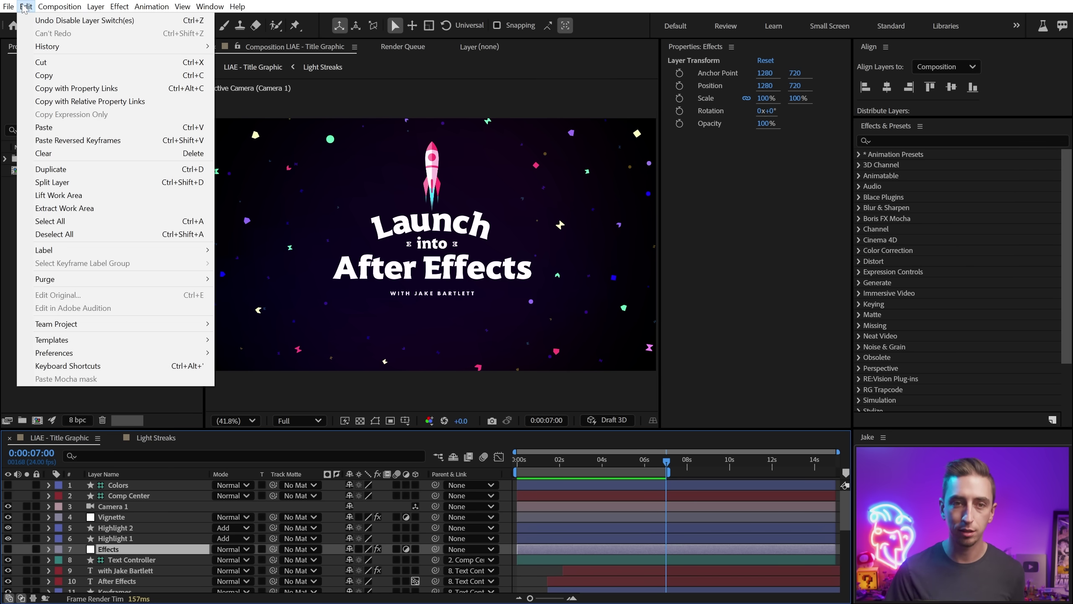
mouse_move(89, 353)
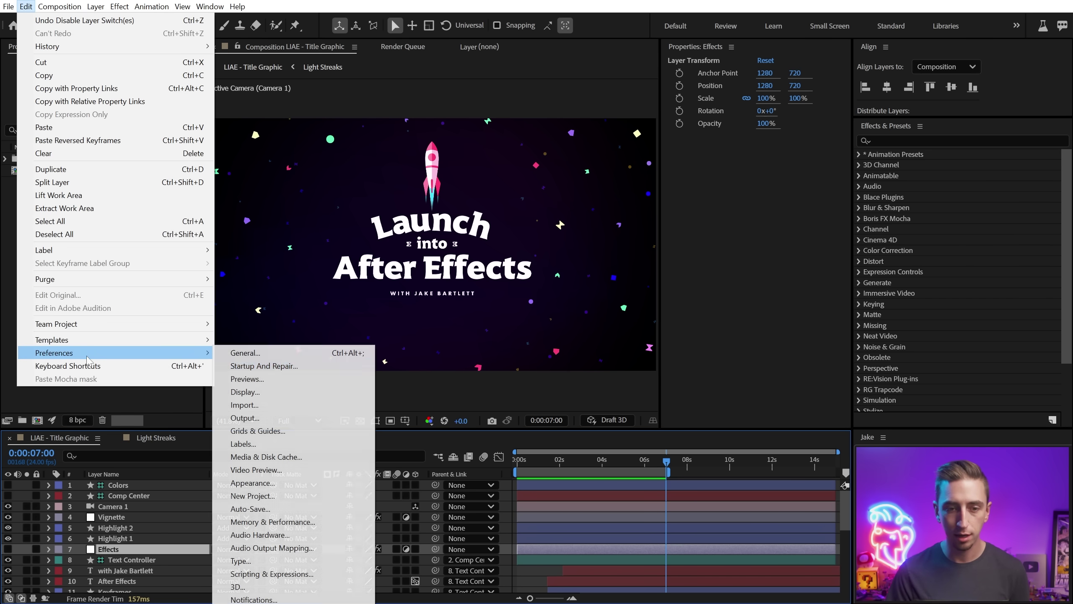
click(281, 483)
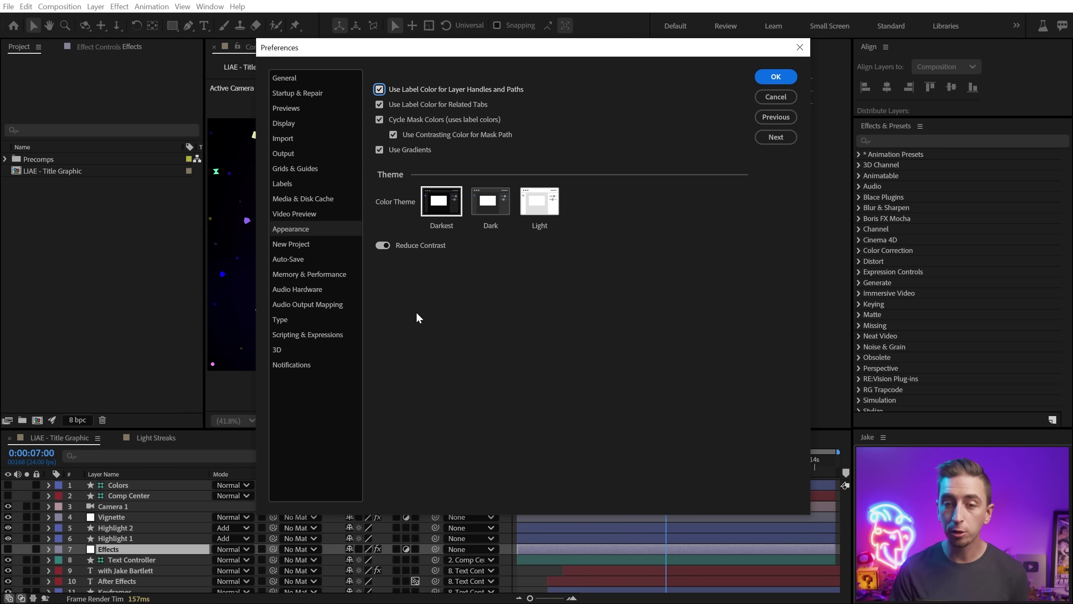
click(496, 205)
drag(497, 53, 728, 275)
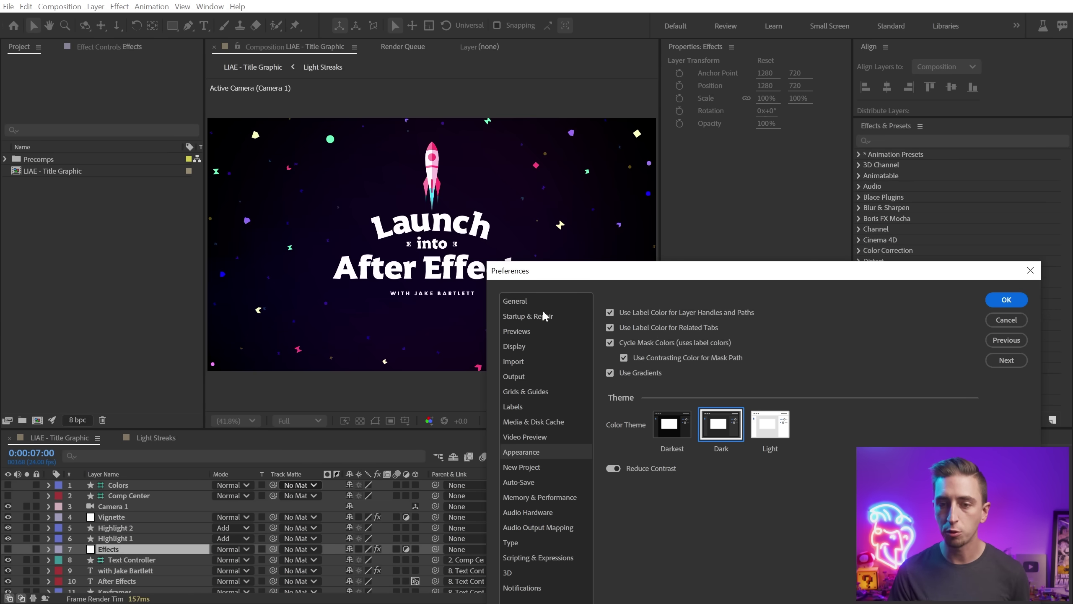
drag(562, 281, 357, 69)
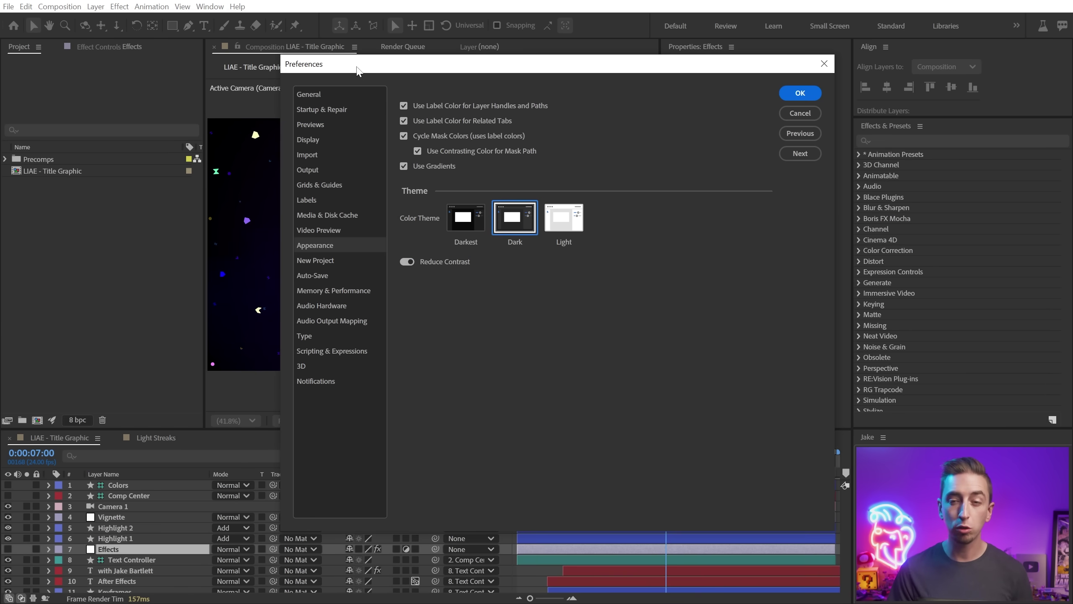
Preview the Light color theme, then switch the interface back to Darkest.
click(571, 226)
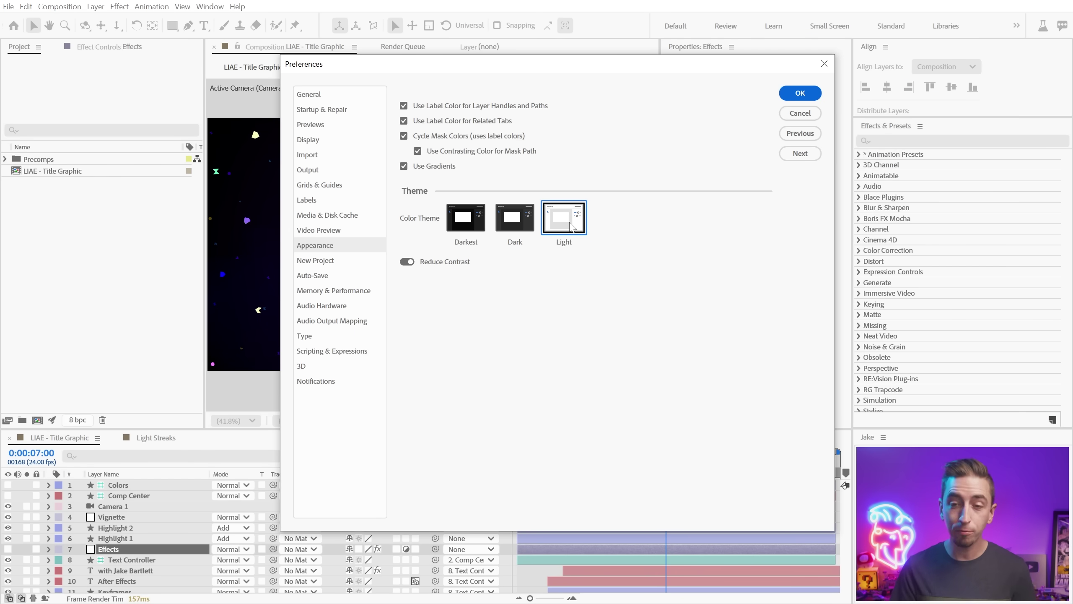
drag(598, 66, 500, 63)
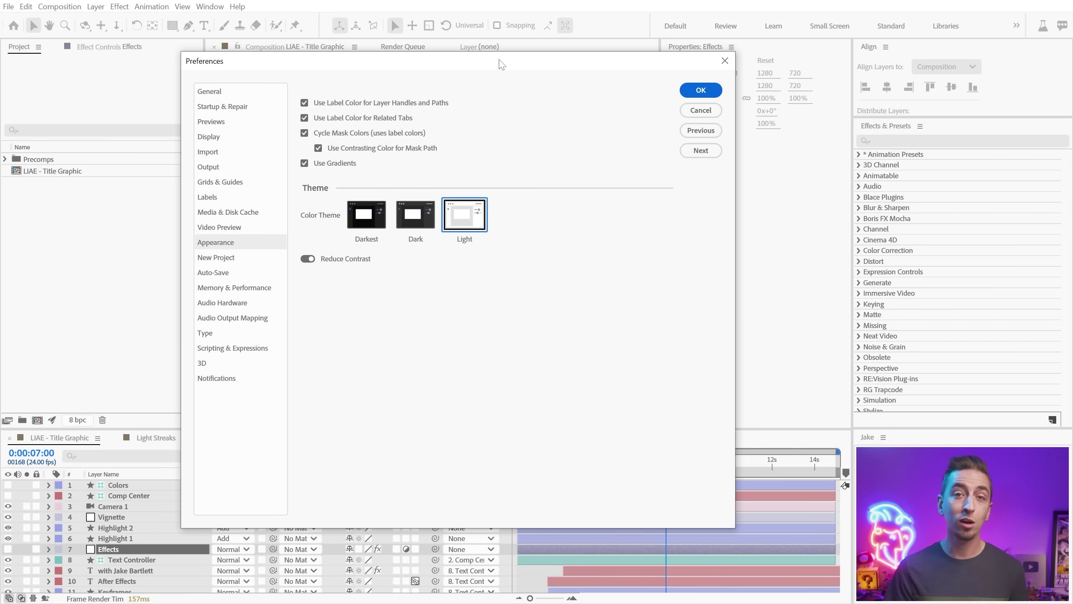
click(371, 219)
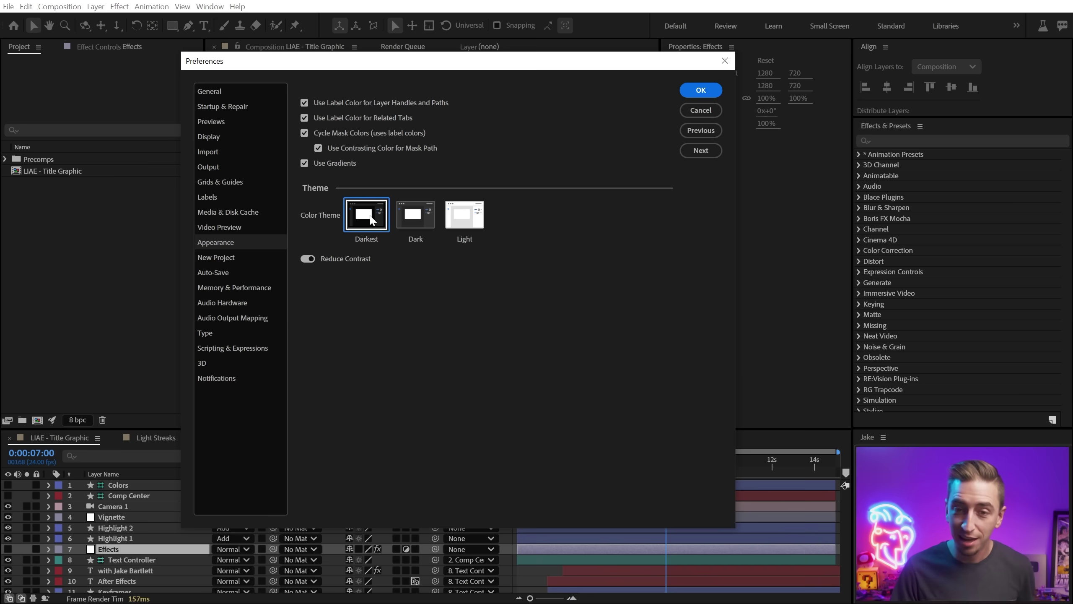
Compare Reduce Contrast off and on, leave it on, and confirm the preferences with OK.
click(320, 259)
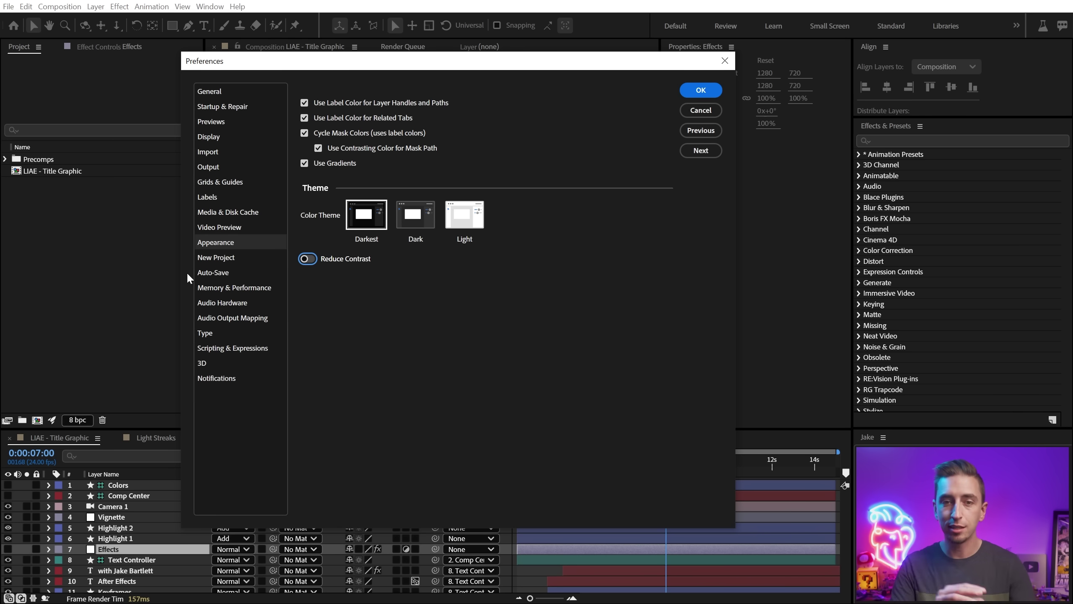
click(314, 258)
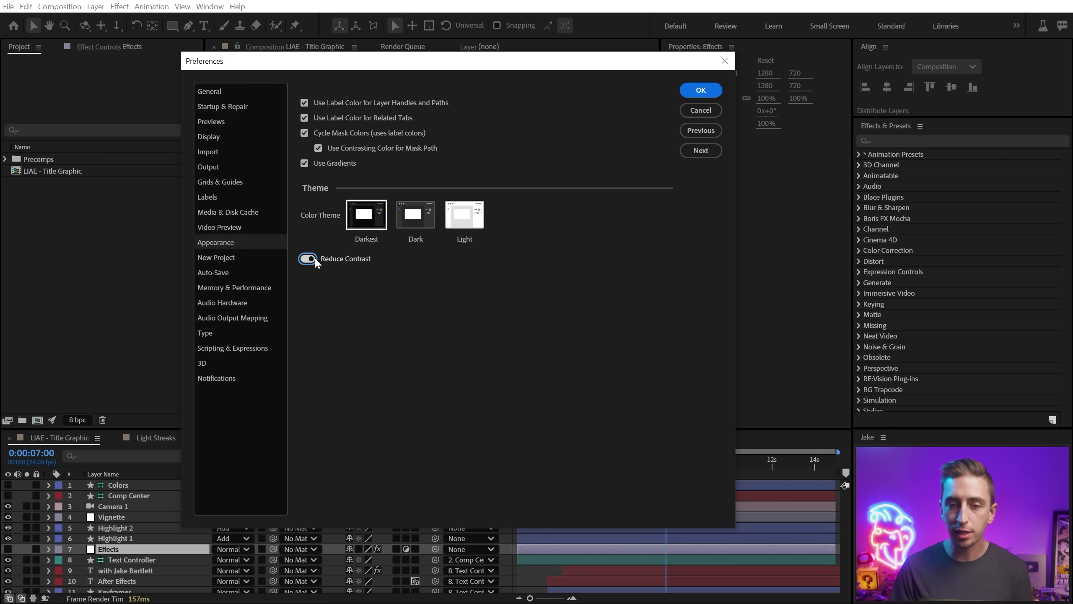
click(313, 260)
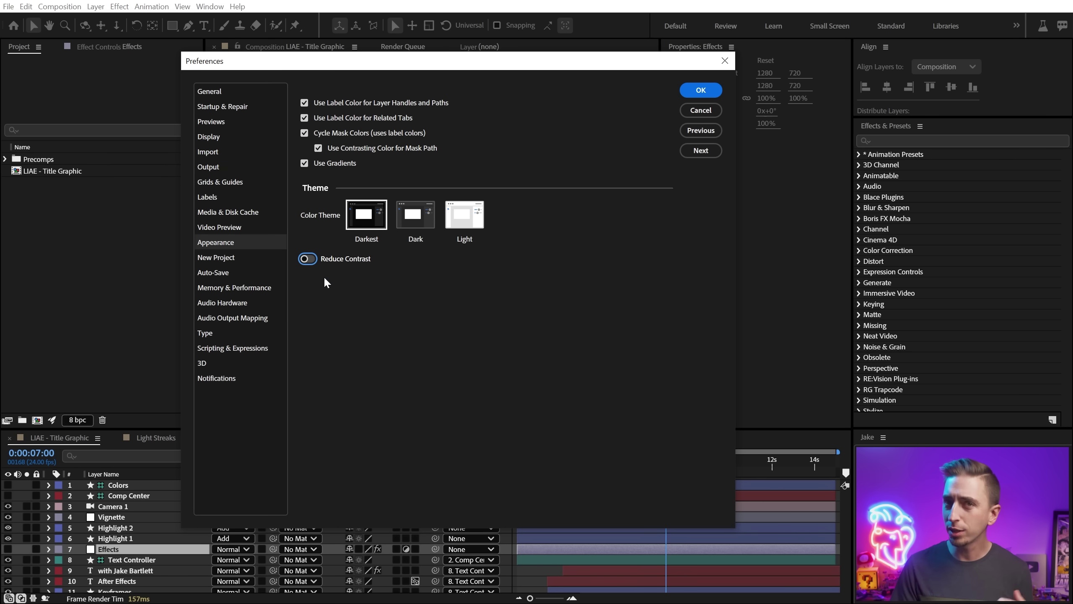
click(308, 258)
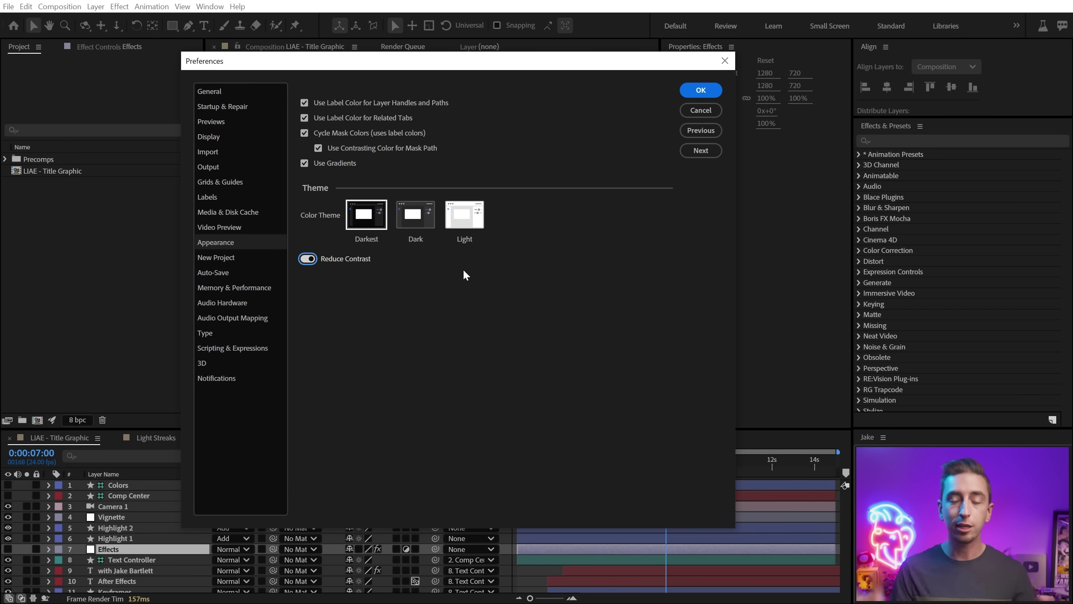
click(692, 90)
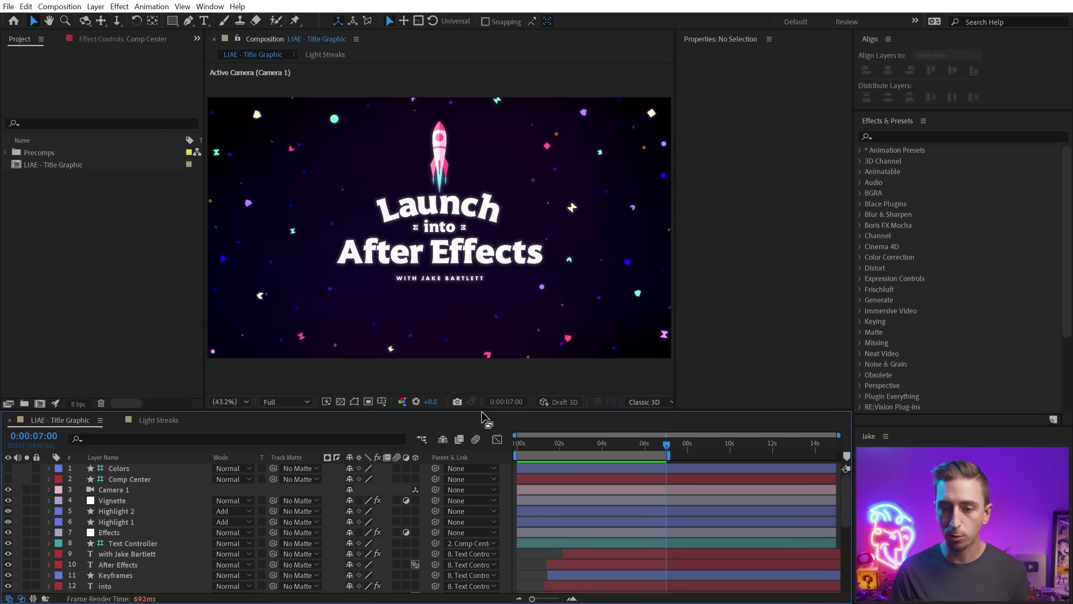
Raise the viewer/timeline divider so all 27 layers of LIAE - Title Graphic fit.
drag(477, 412, 550, 191)
mouse_move(467, 190)
mouse_down()
mouse_move(466, 389)
mouse_move(457, 183)
mouse_up()
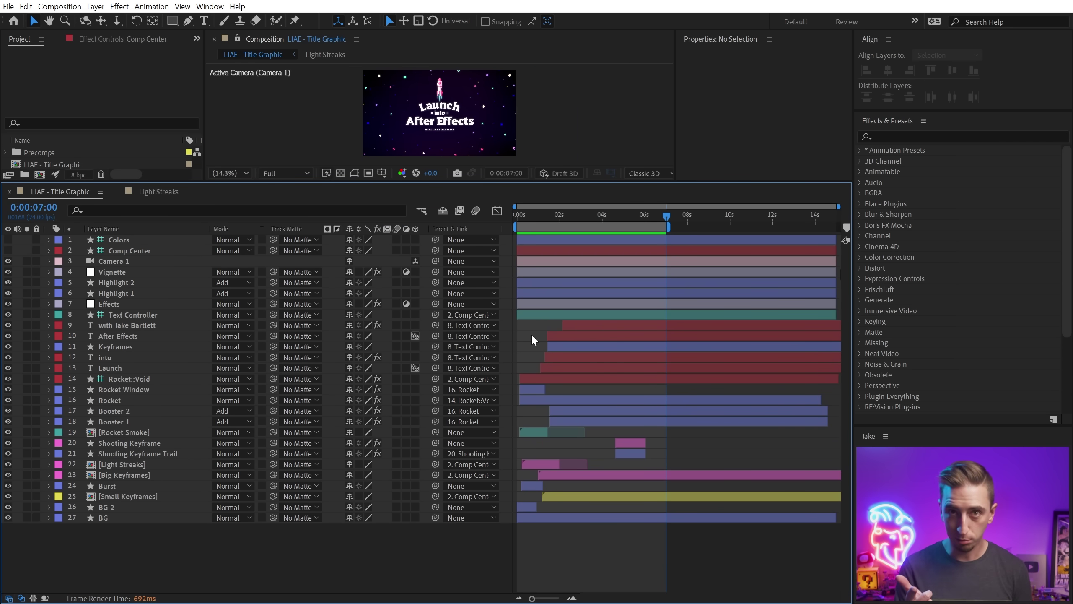
Reveal keyframed properties, select all keyframes, and slide them about 3 seconds later.
key(u)
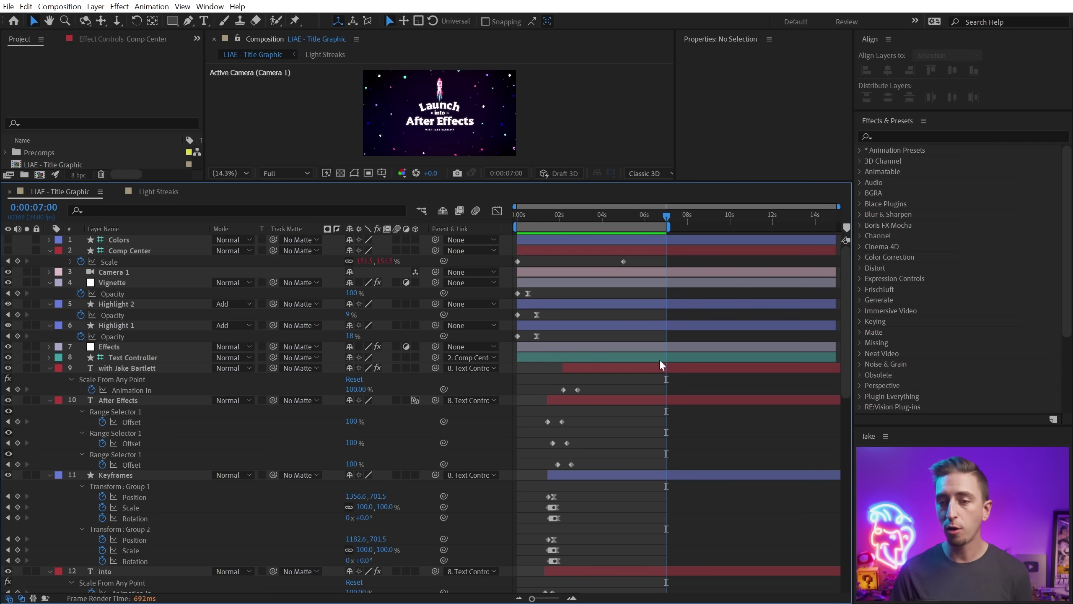
drag(687, 257, 484, 592)
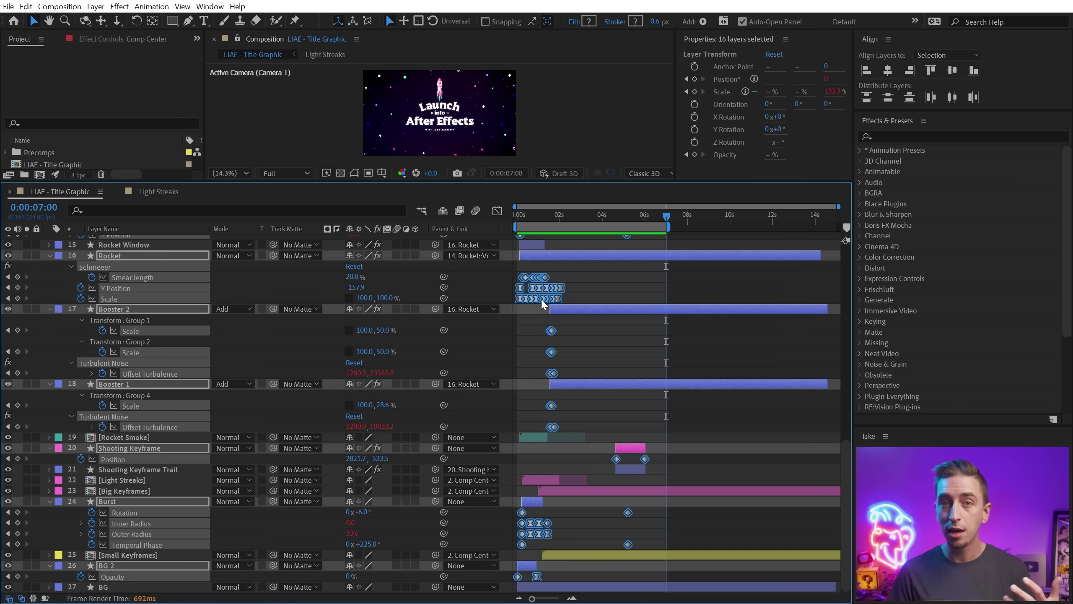
mouse_move(542, 303)
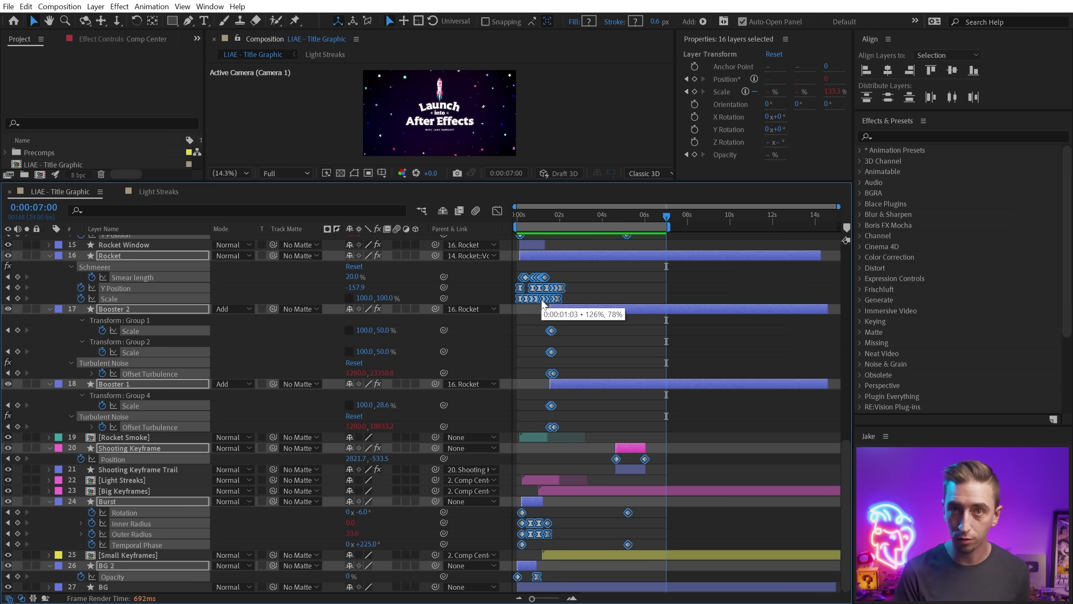
drag(542, 303, 606, 301)
drag(712, 294, 625, 292)
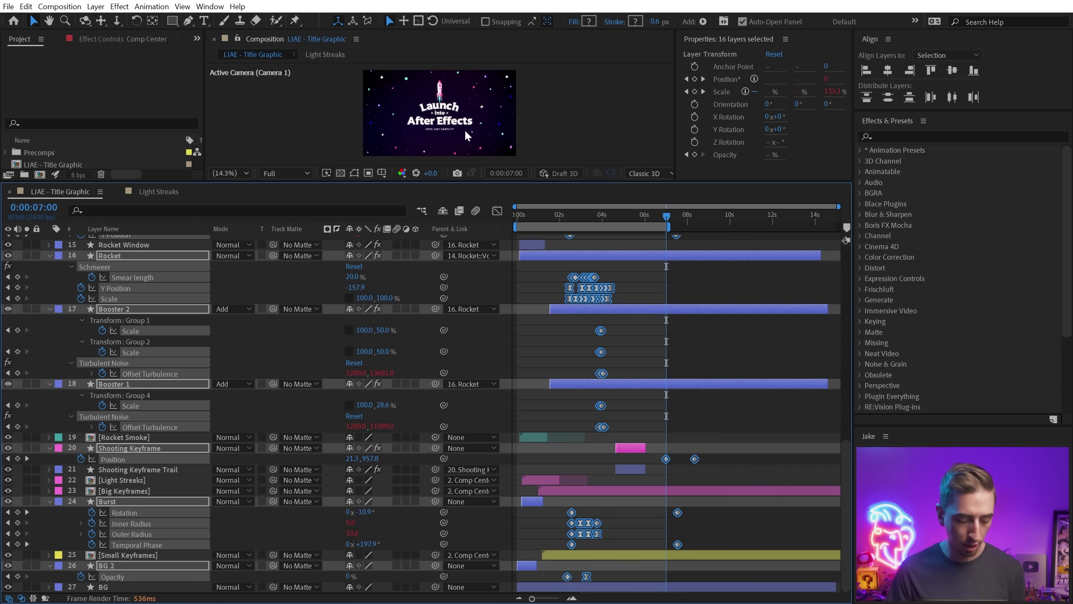
drag(598, 292, 635, 305)
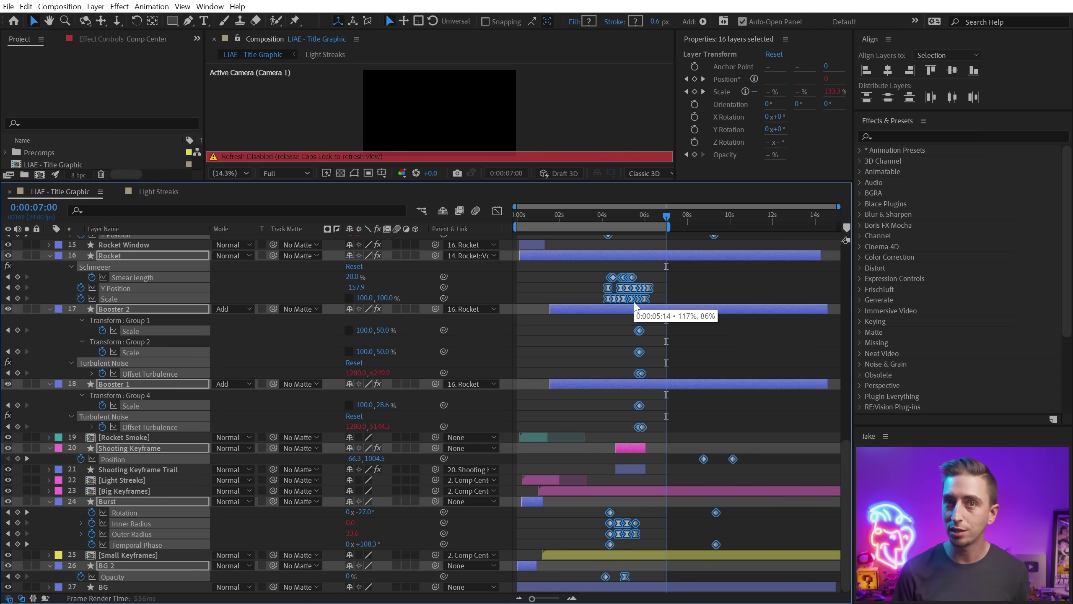
Undo the keyframe shifts and collapse all layers' property lists.
key(Caps_Lock)
key(ctrl+z)
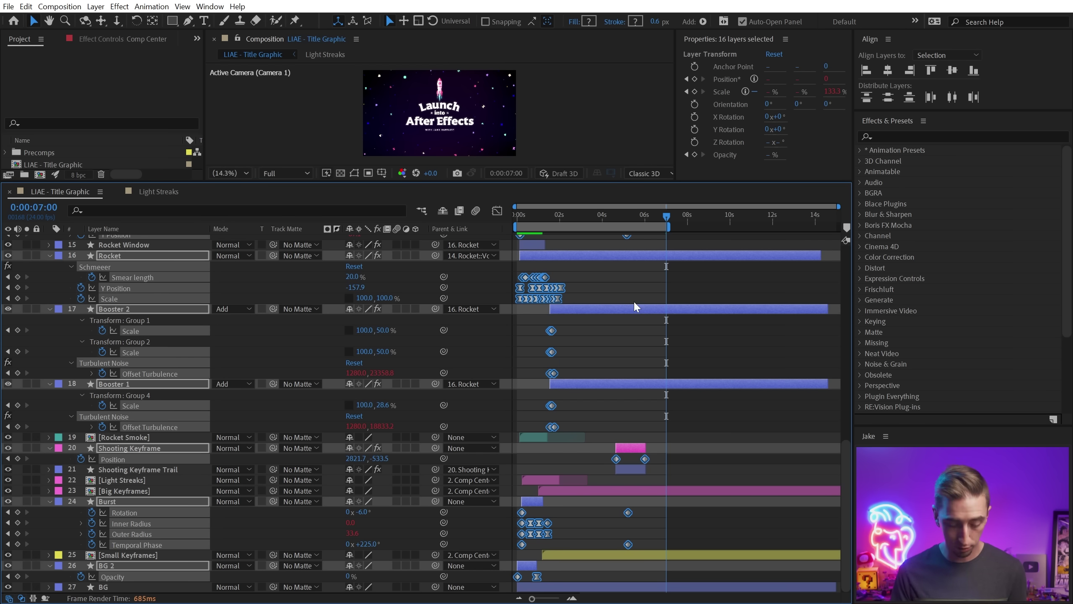
key(u)
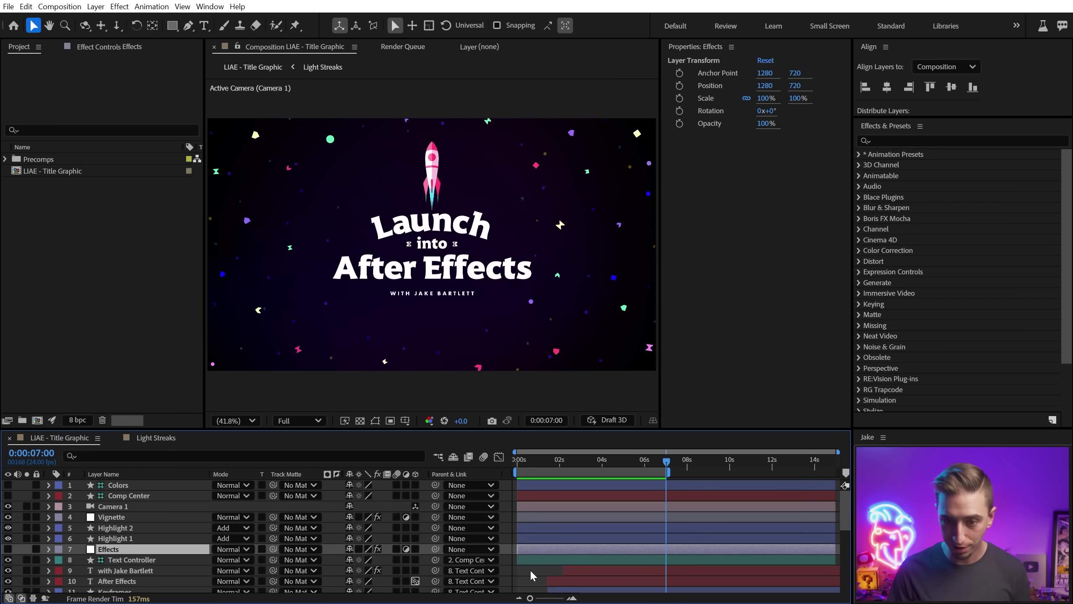
Enlarge the timeline, reveal keyframes, and drag the selected Booster keyframes slightly later.
click(530, 568)
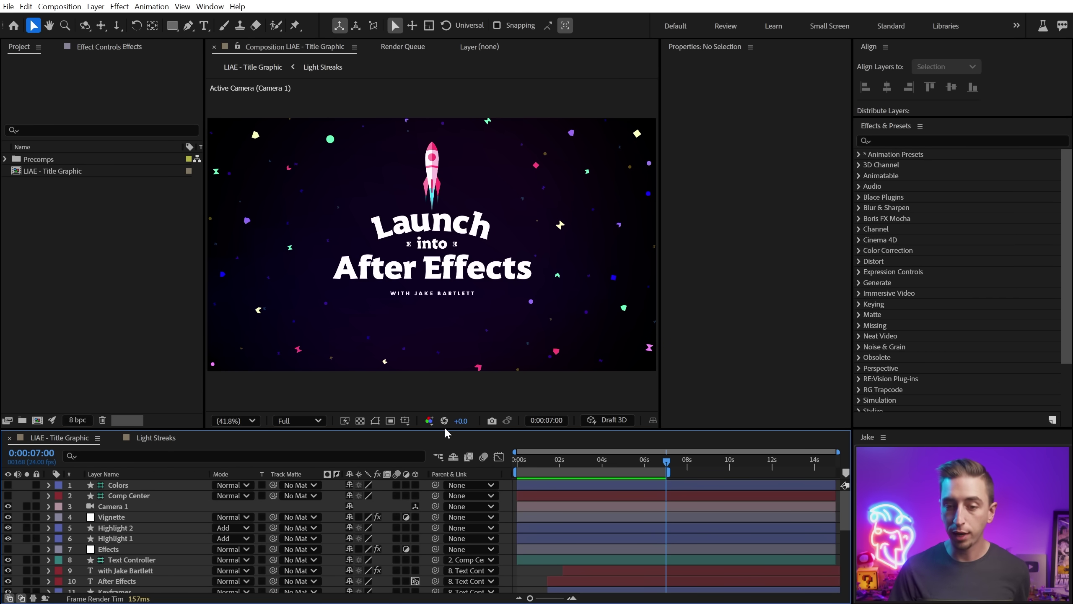
drag(447, 431, 490, 272)
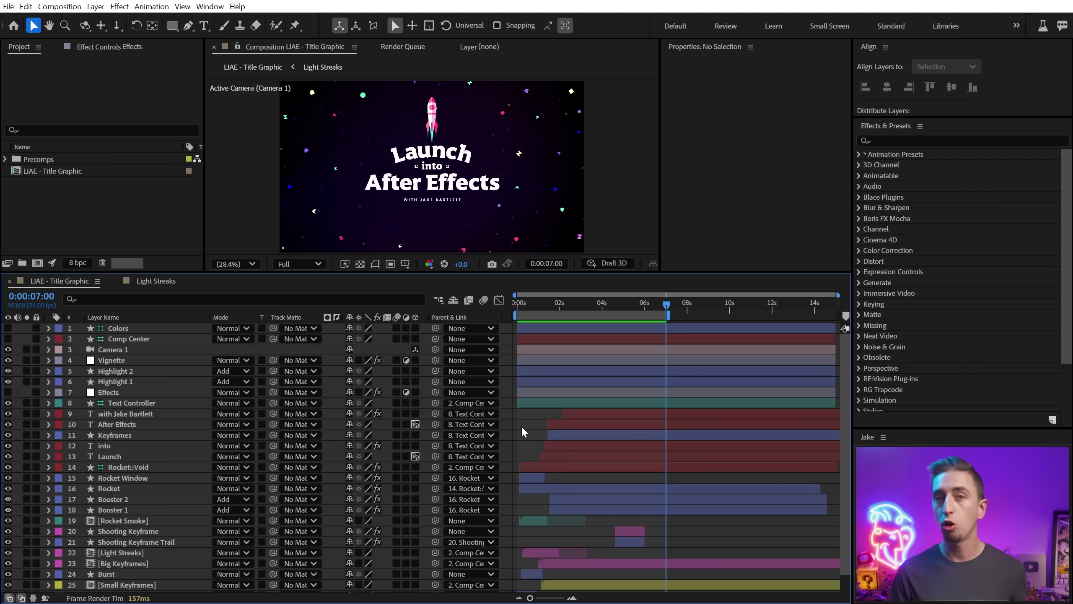
key(u)
drag(688, 348, 484, 591)
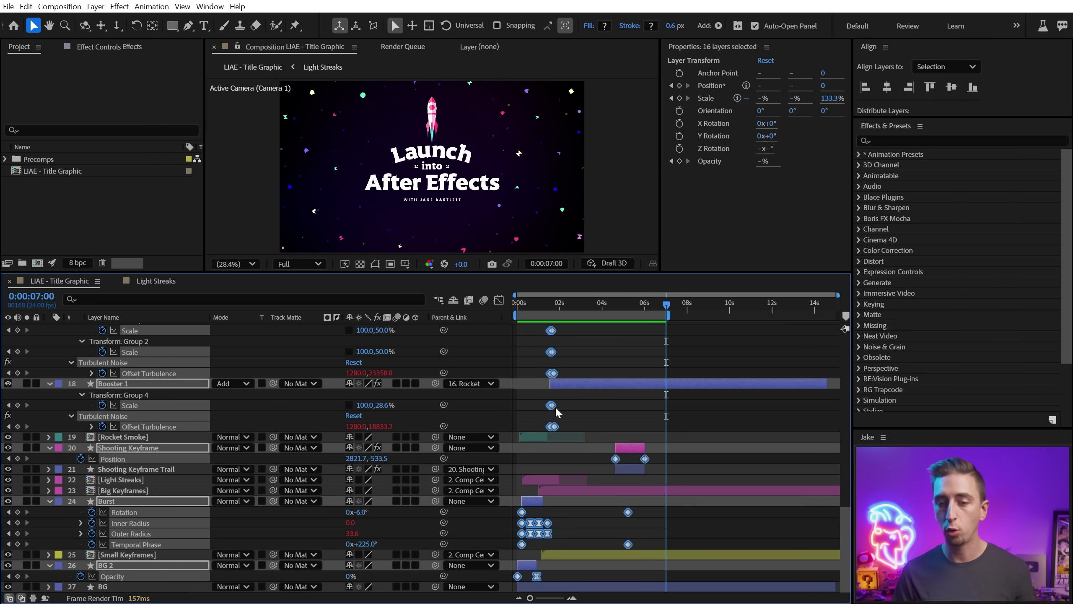
drag(565, 405, 623, 423)
drag(723, 445, 632, 413)
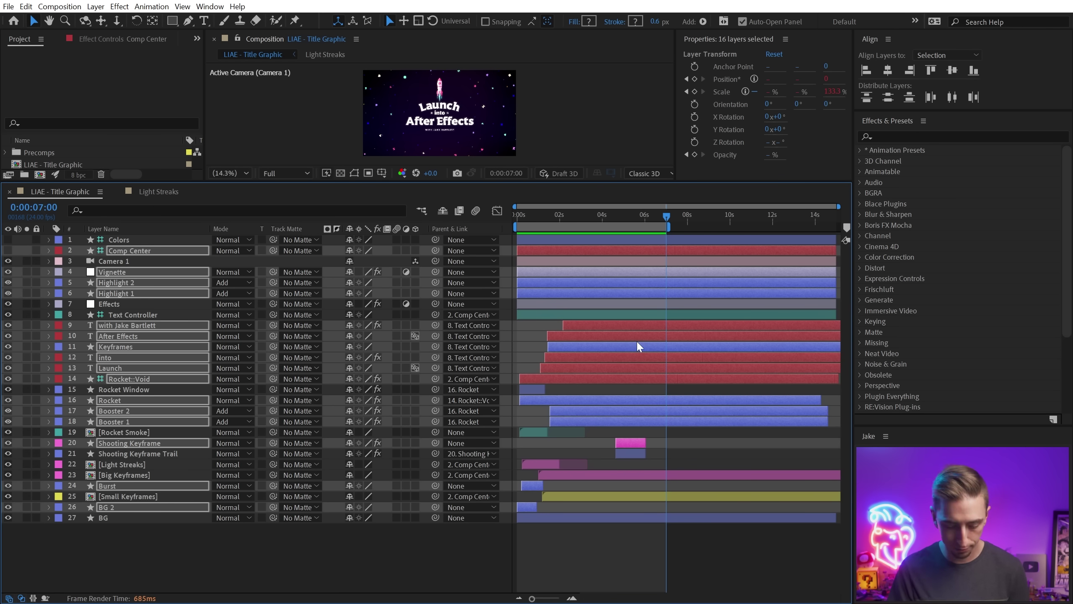
Select all 16 layers, set the time to 0:00:08:12, and duplicate them.
key(u)
click(663, 264)
scroll(662, 257, down, 10)
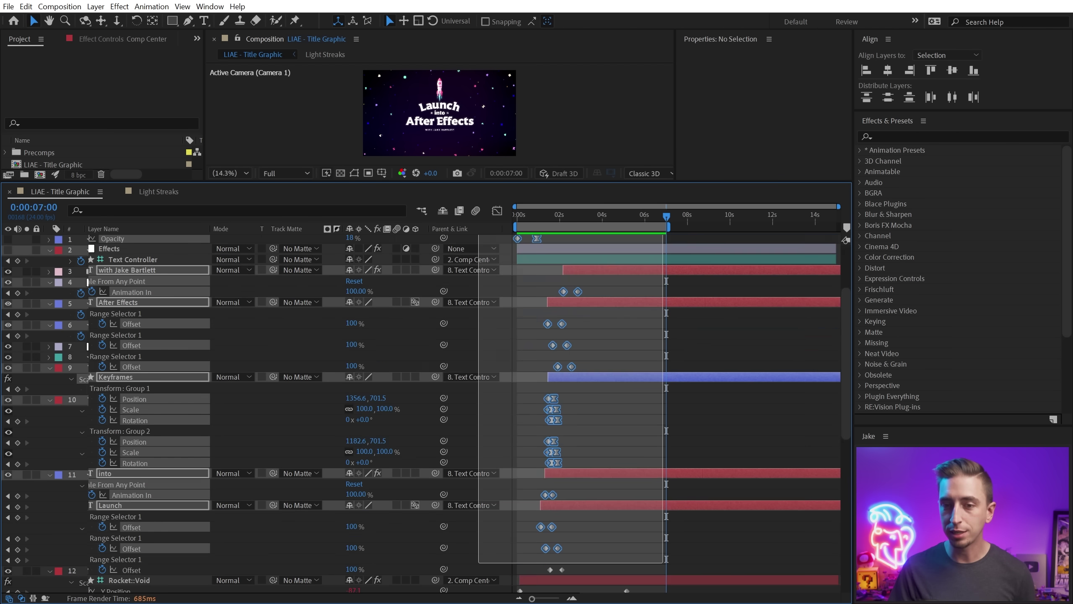
key(ctrl+z)
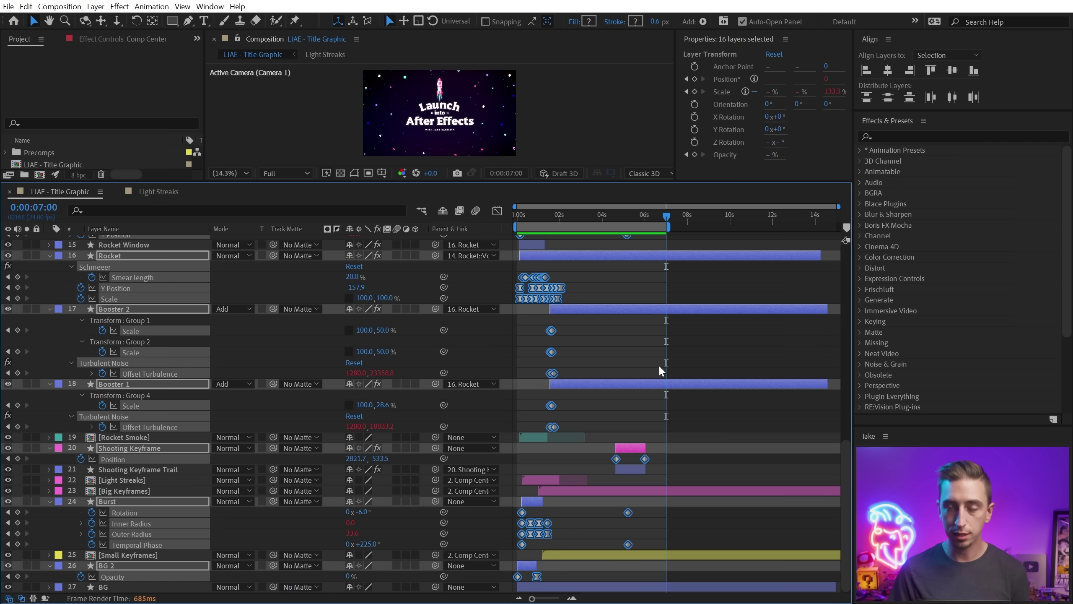
click(699, 218)
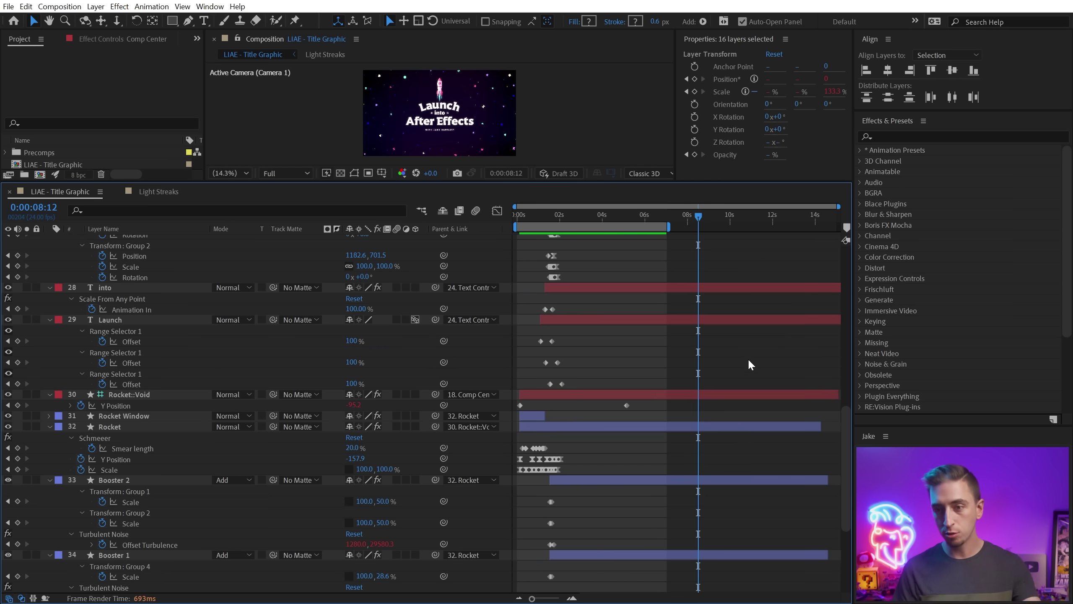
key(ctrl+d)
scroll(731, 433, up, 15)
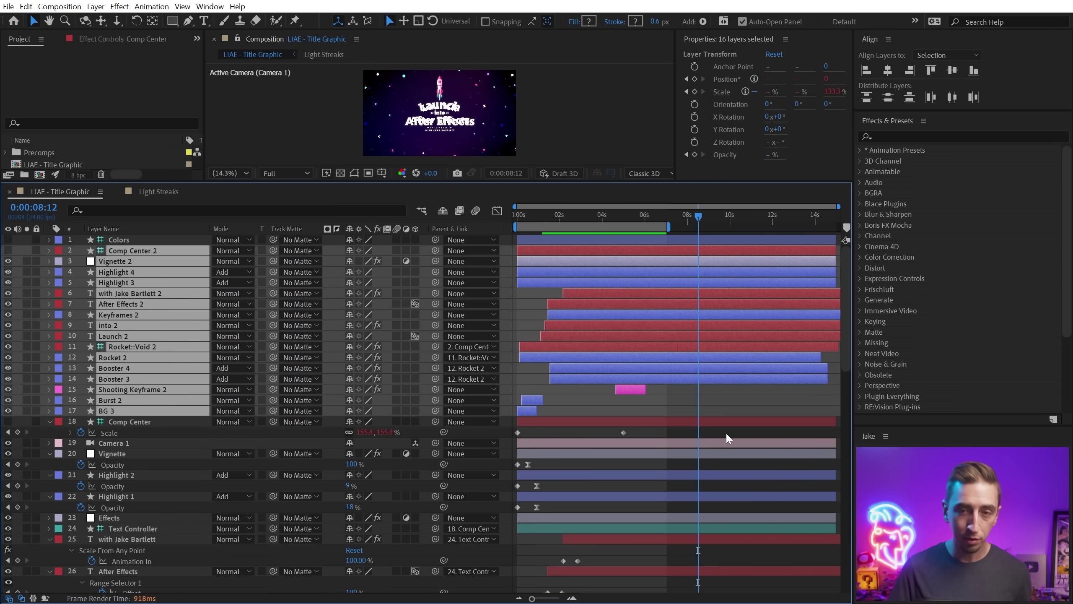
Remove the duplicate layers, then paste copied keyframes at 7 seconds and undo the paste.
key(ctrl+z)
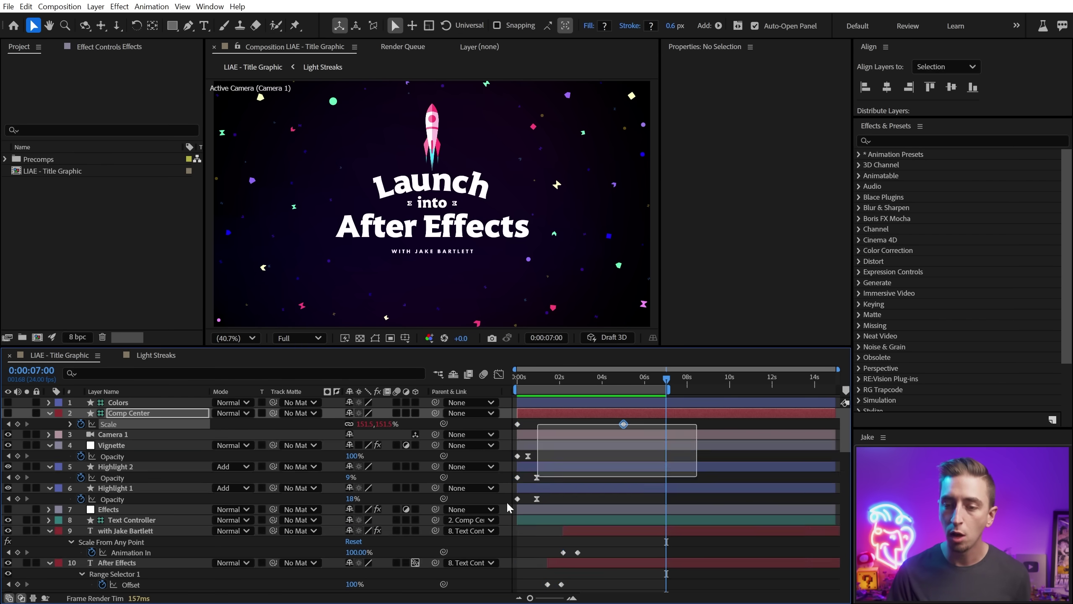
drag(506, 502, 513, 593)
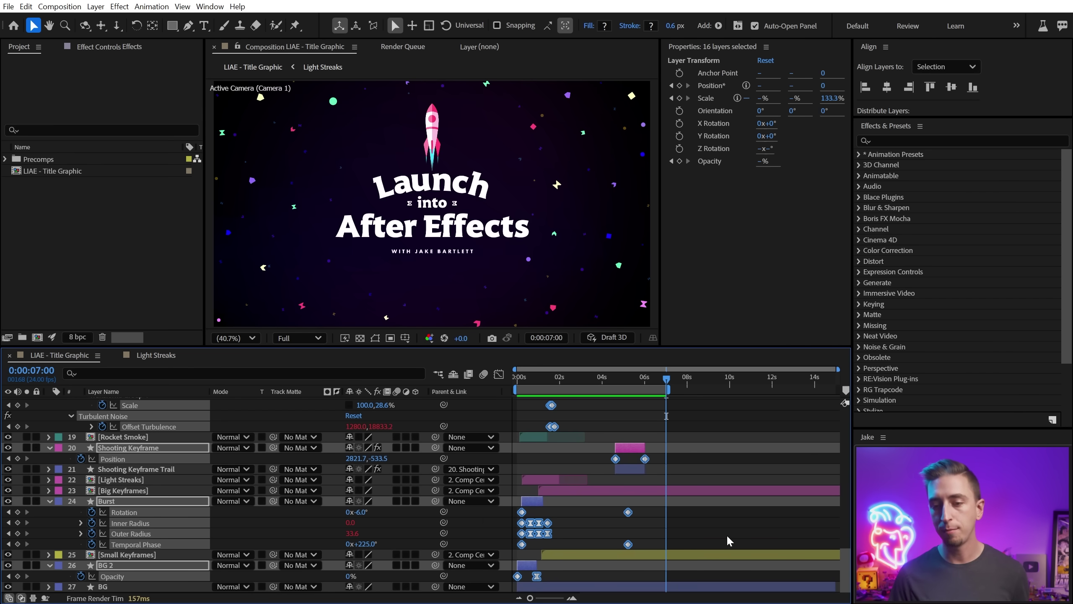
key(ctrl+v)
scroll(726, 537, up, 10)
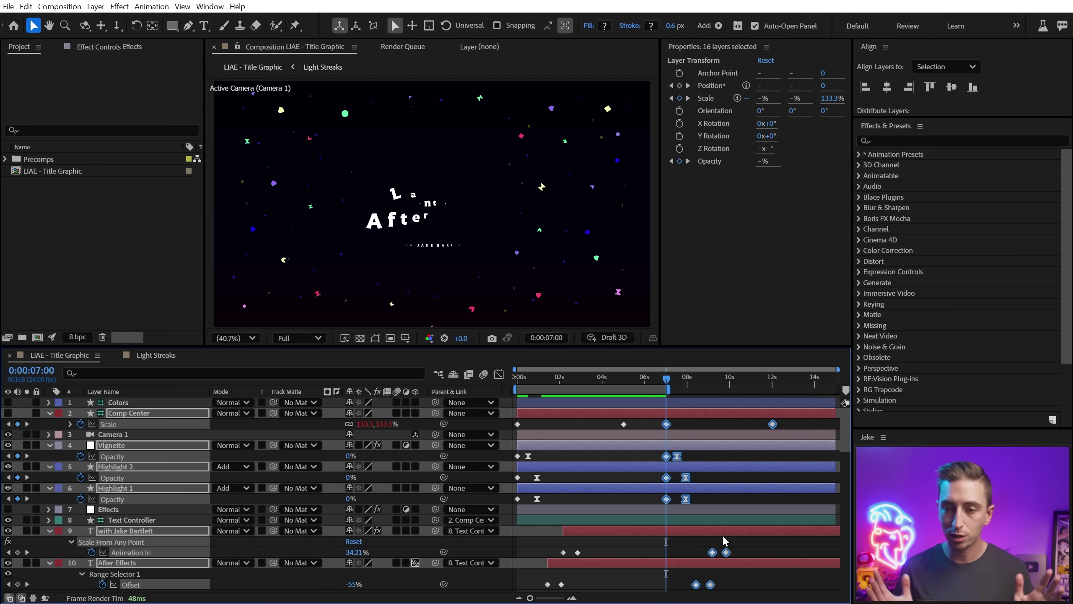
key(ctrl+z)
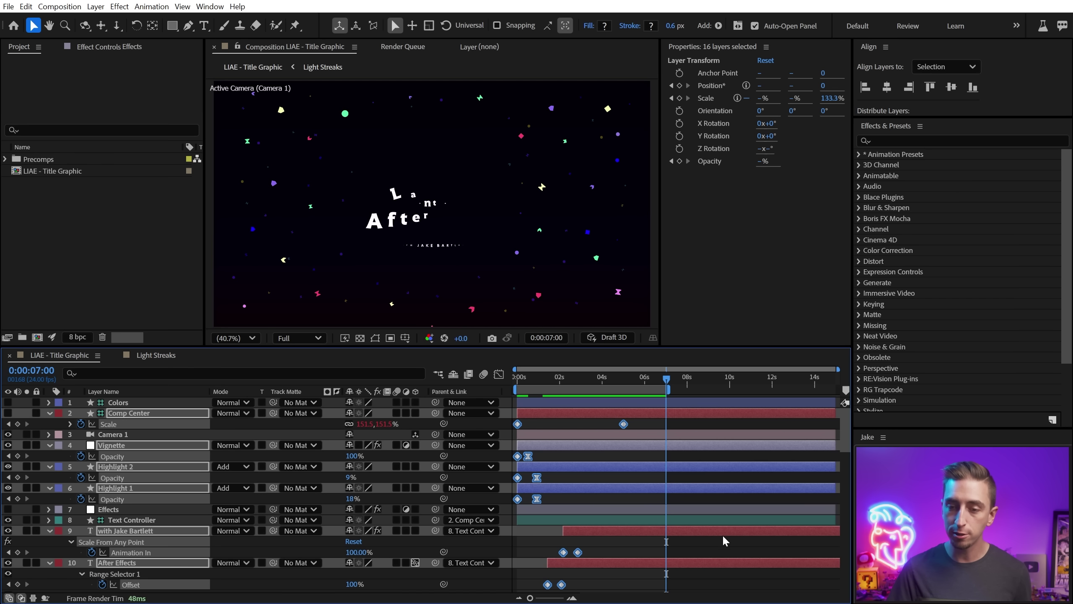
click(25, 7)
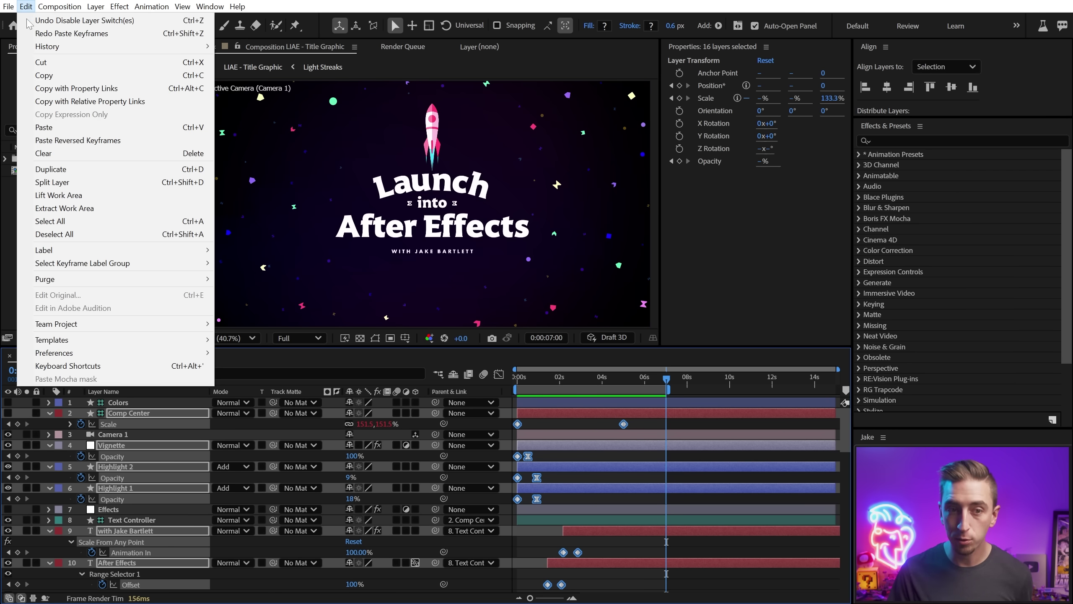
click(76, 141)
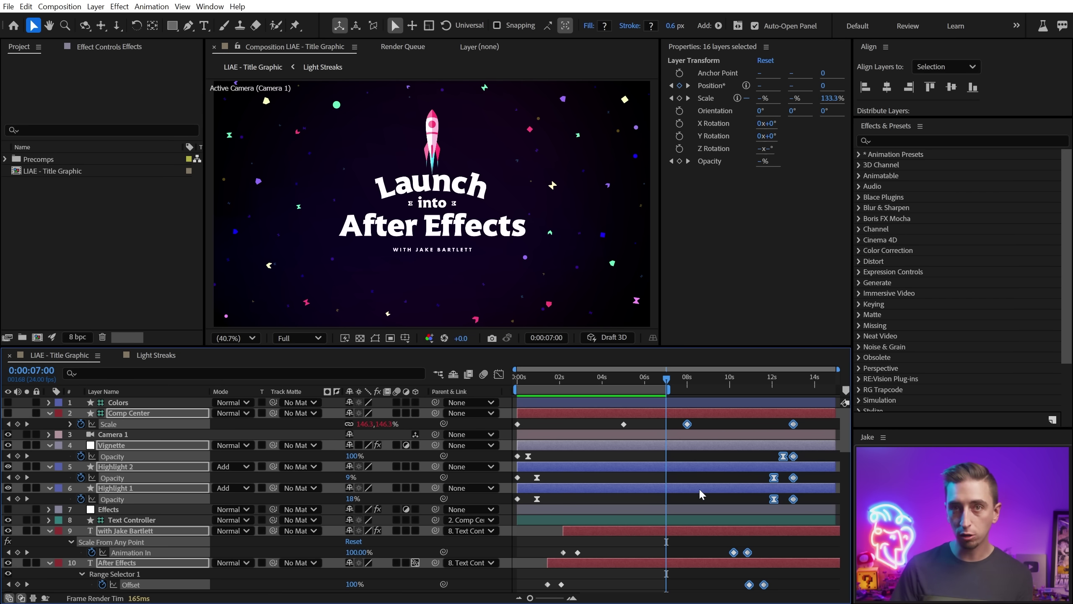
scroll(699, 491, down, 10)
scroll(695, 485, up, 10)
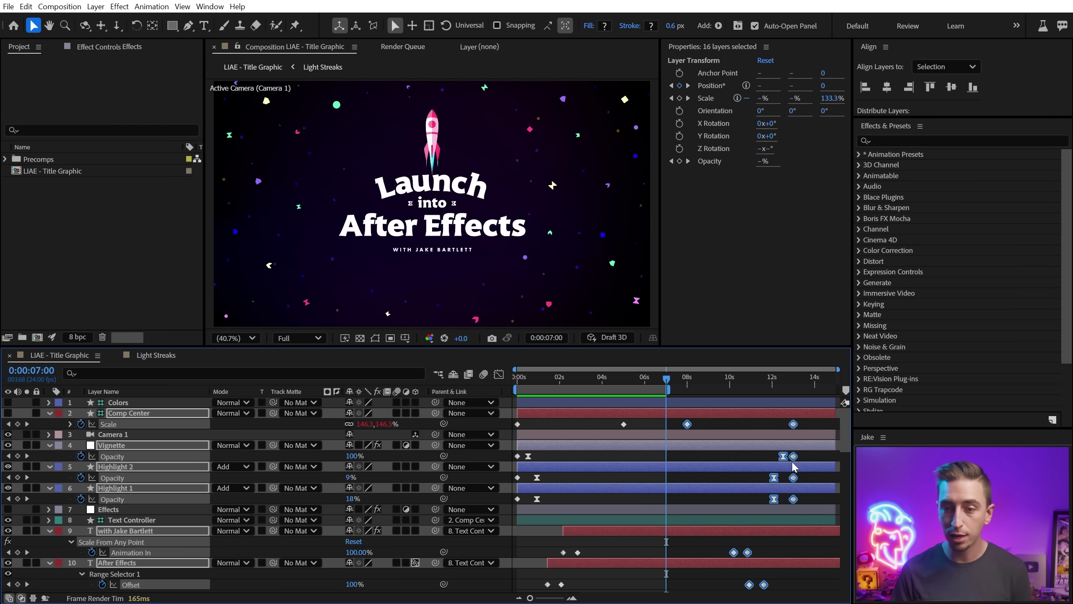
drag(540, 377, 648, 398)
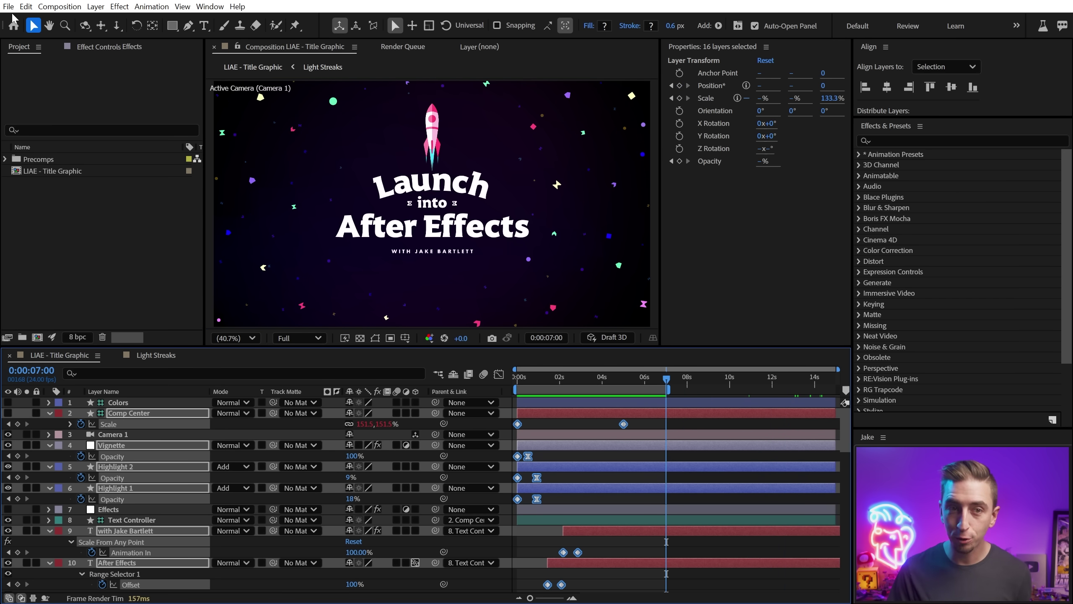
Bind Ctrl+Shift+V to Paste Reversed Keyframes, reassigning it from Hide Other Layers' Video.
click(26, 6)
click(103, 361)
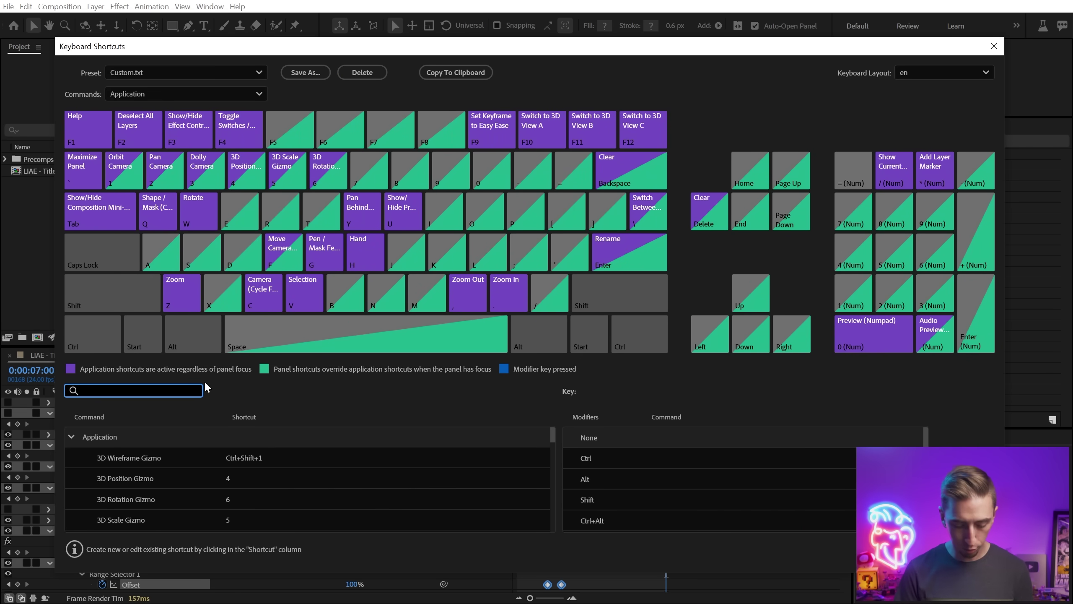
text(reverse)
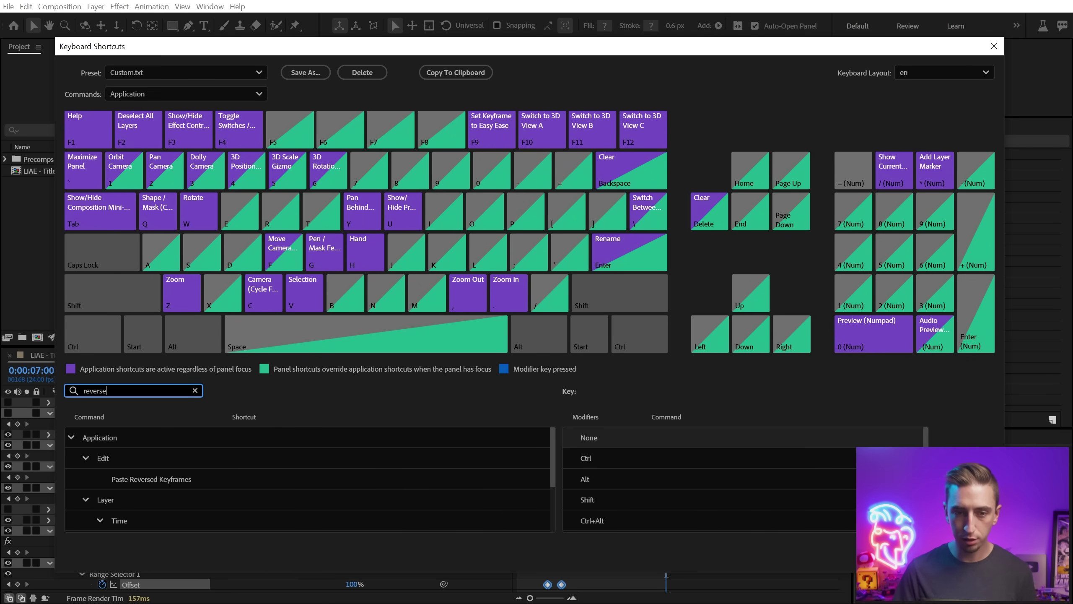
click(257, 479)
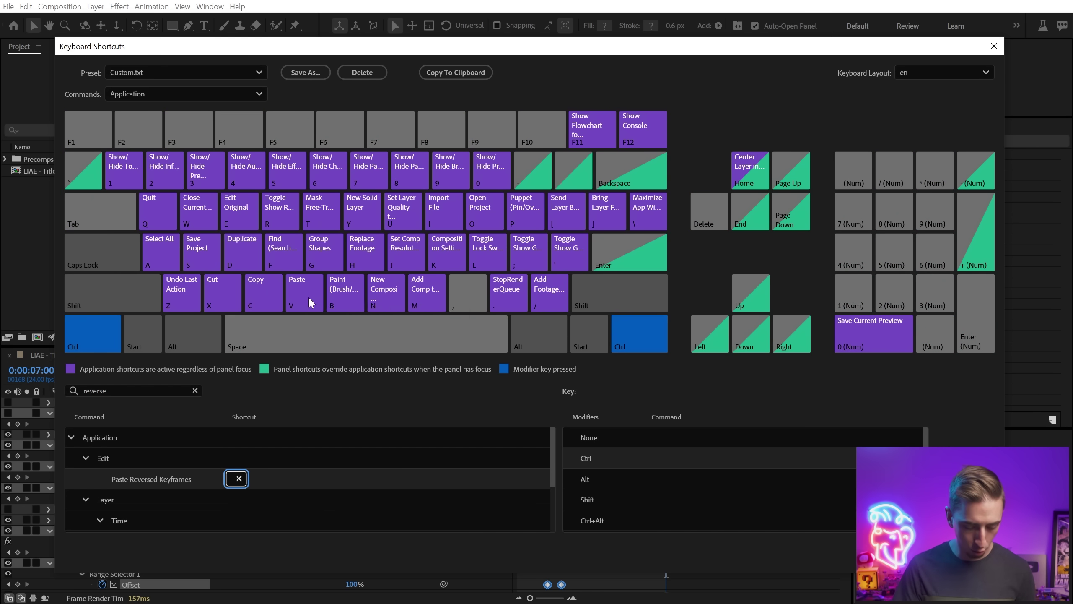
ctrl+shift+click(309, 296)
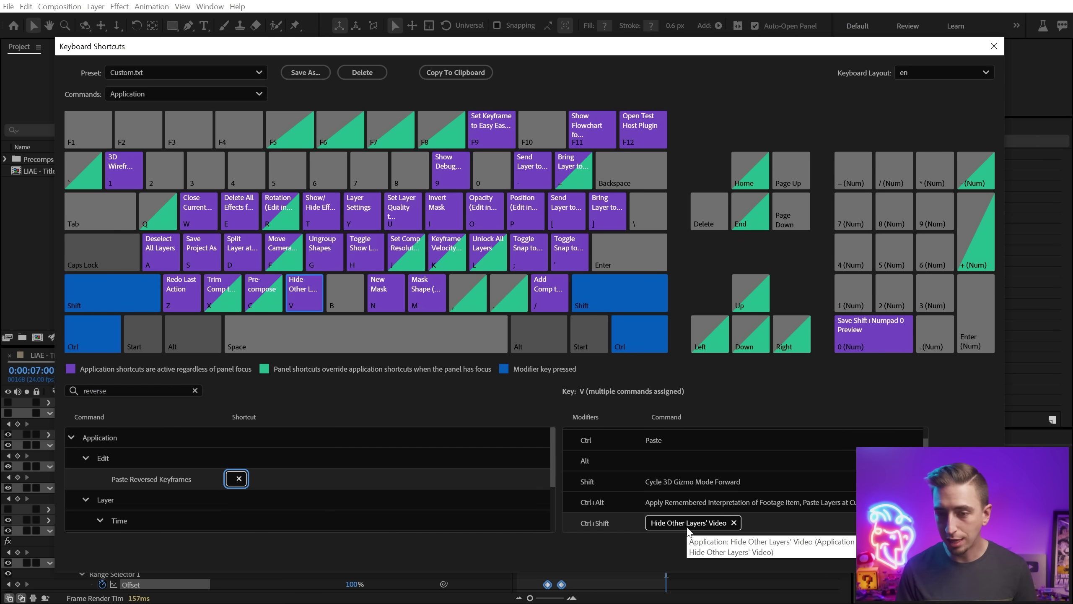
click(230, 481)
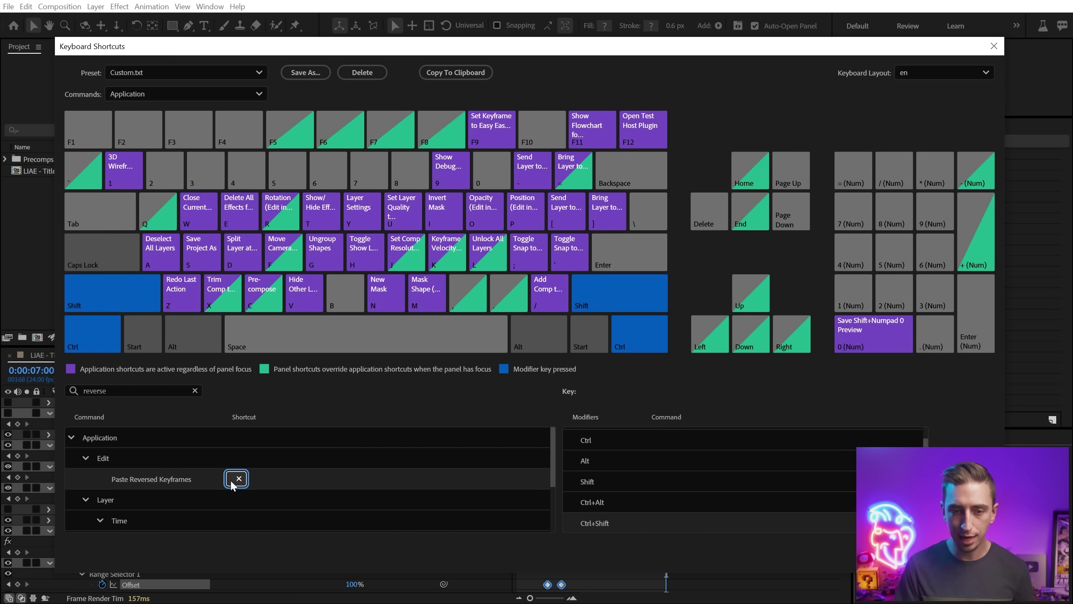
key(ctrl+shift+v)
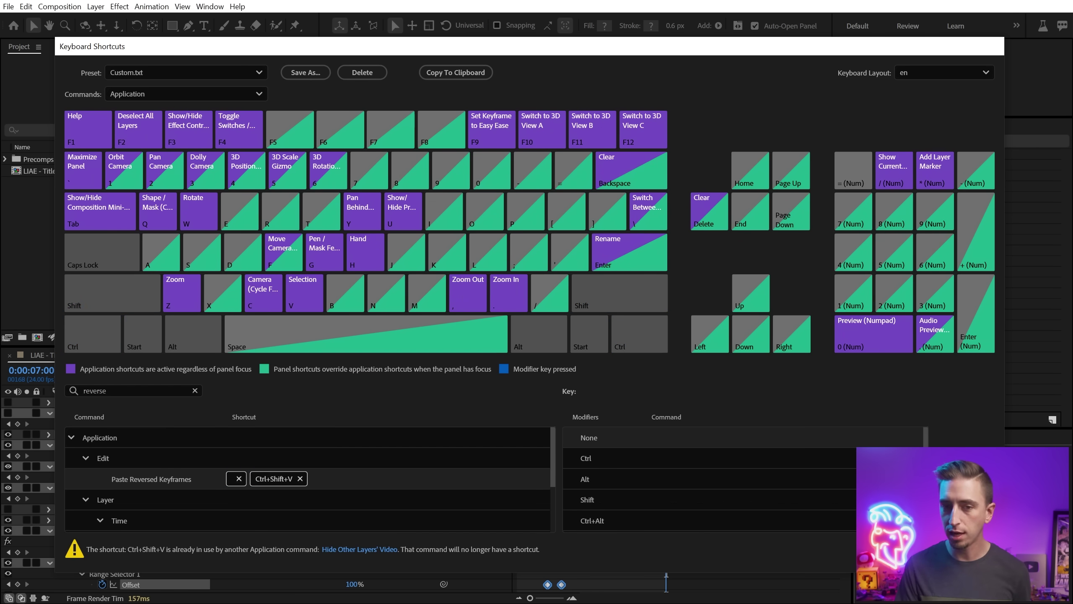
key(Return)
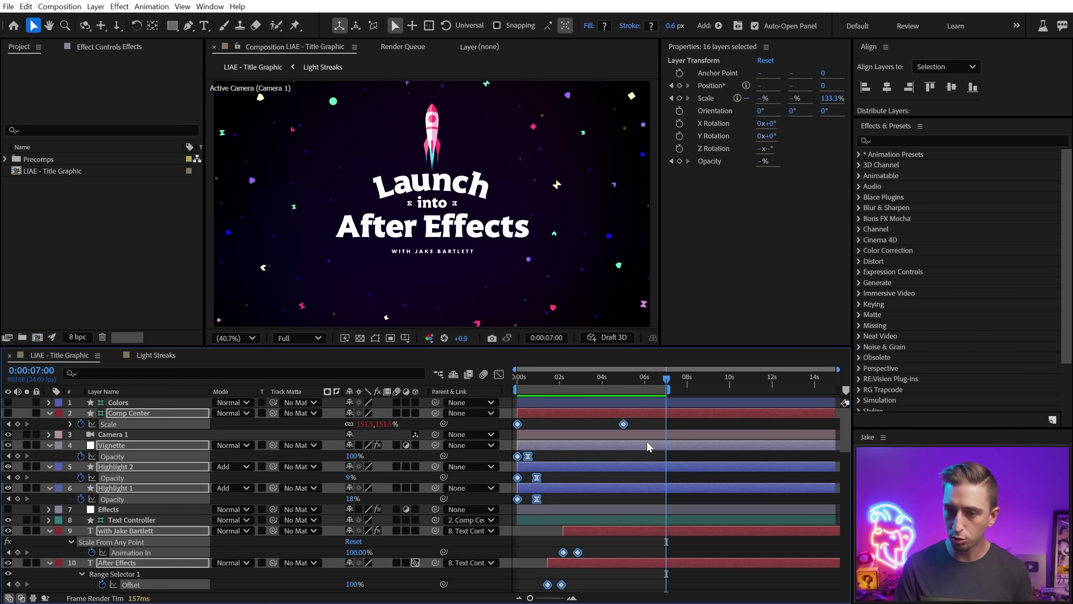
key(ctrl+shift+v)
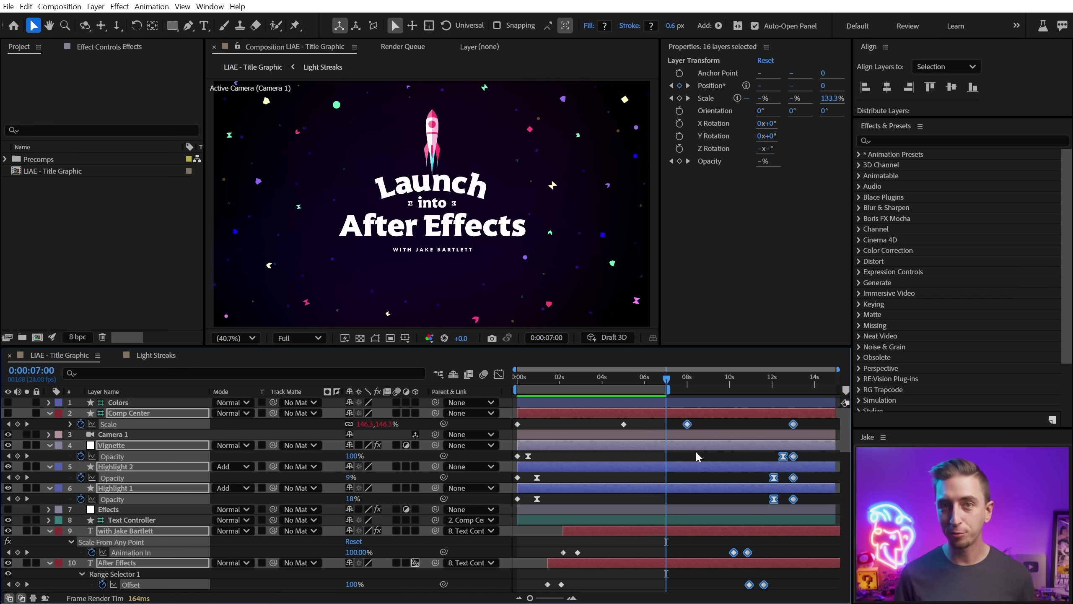
key(ctrl+z)
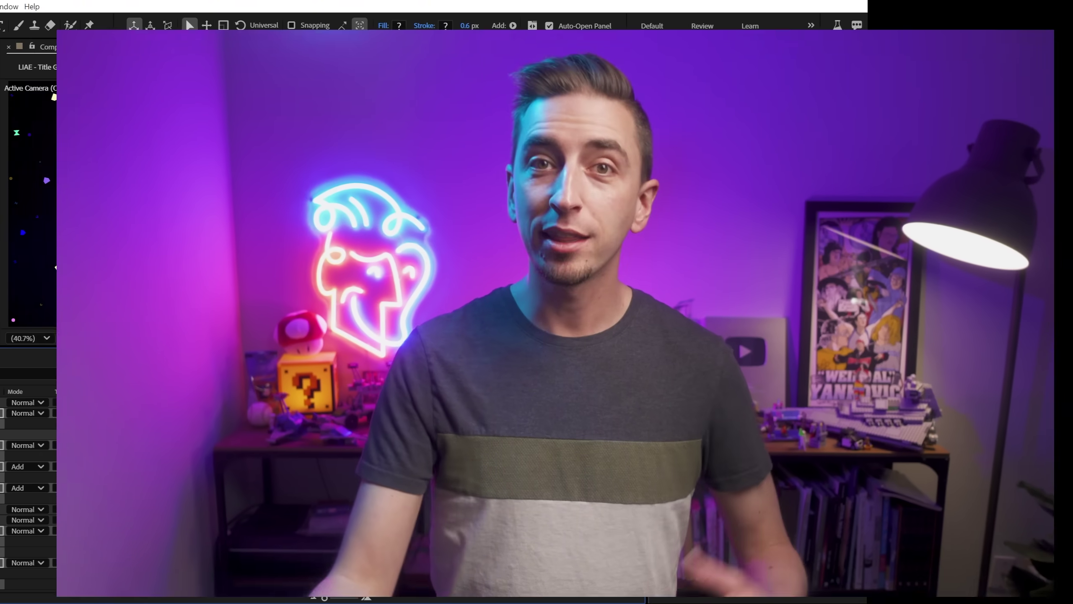